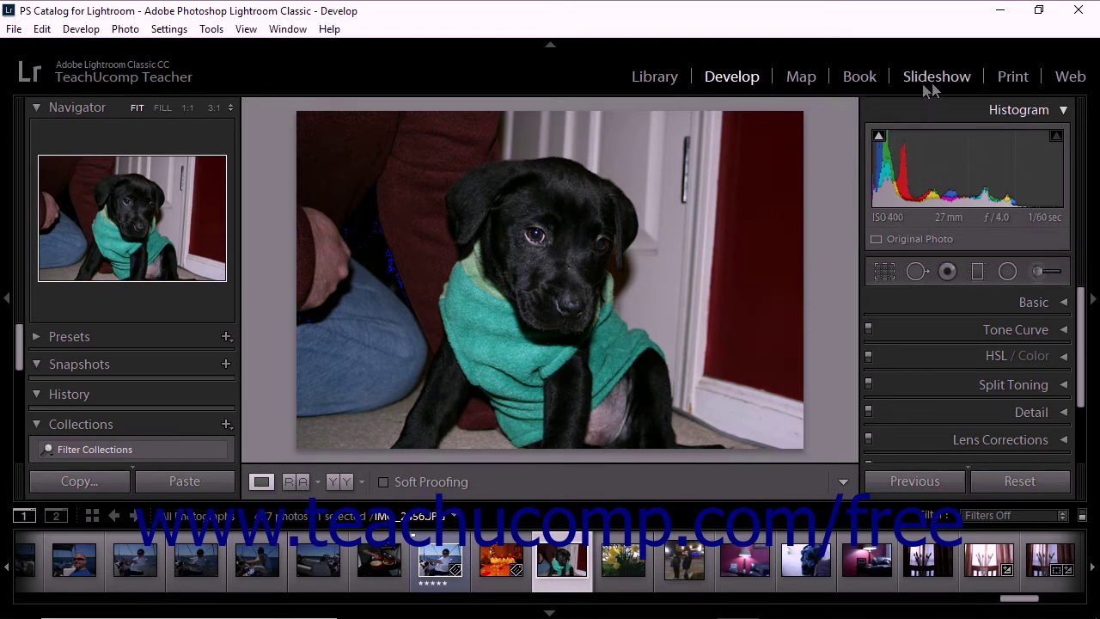
Collapse and re-expand the Navigator and the Histogram to see how these sections fold
click(40, 105)
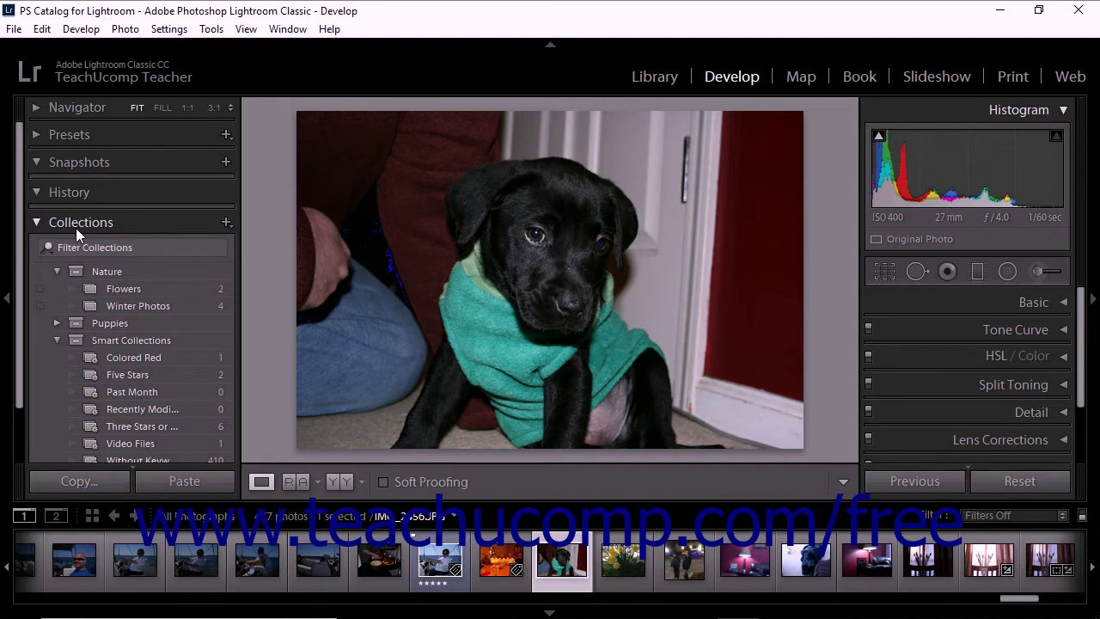
click(38, 106)
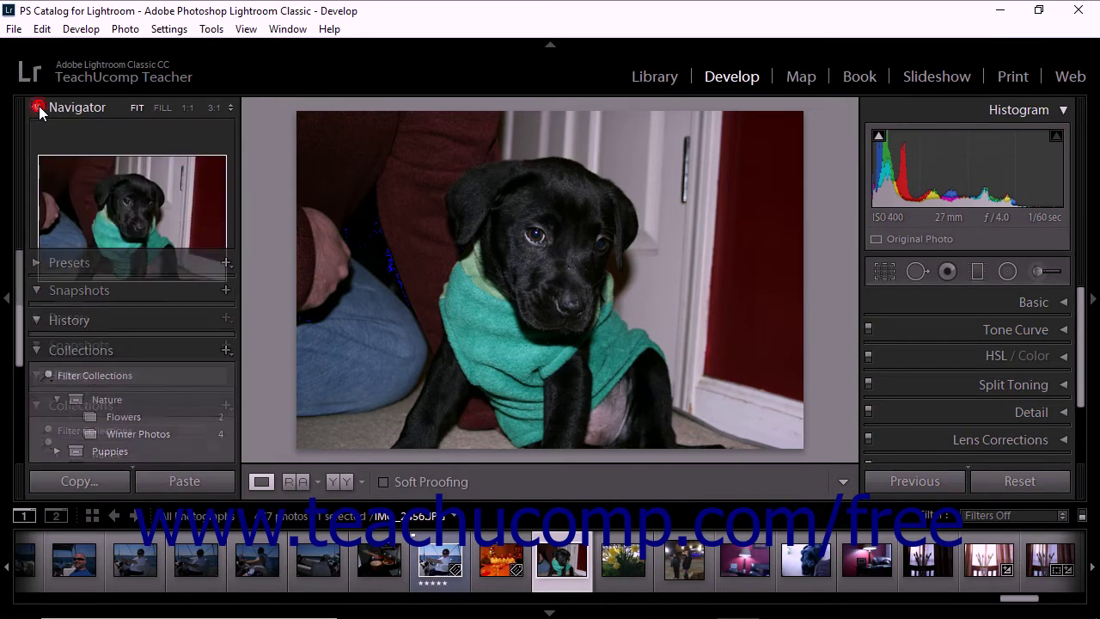
click(1064, 110)
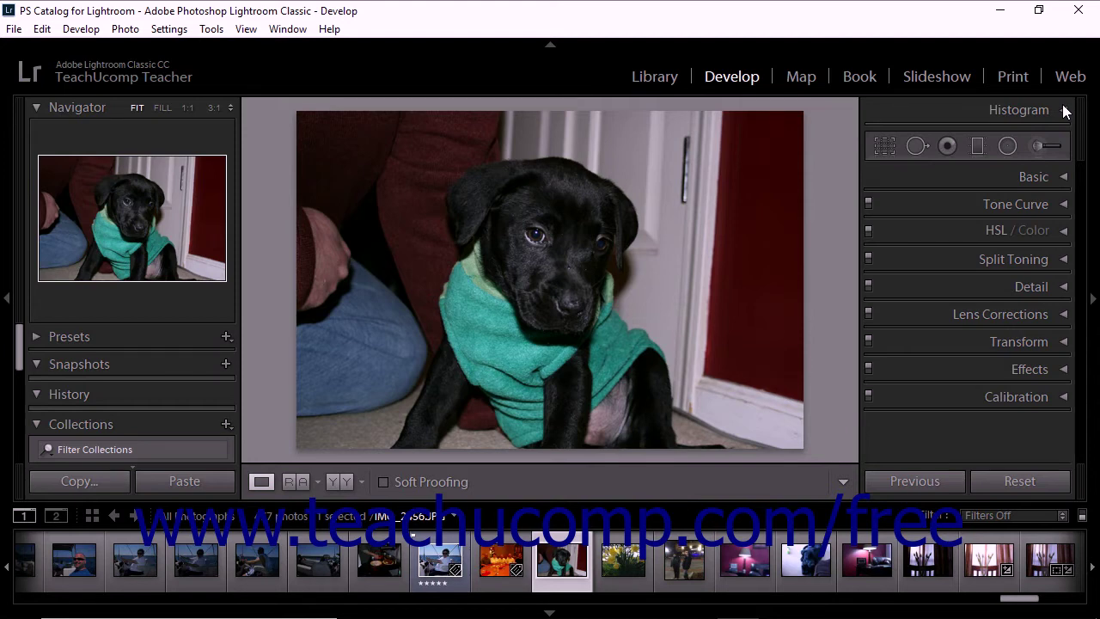
click(1064, 109)
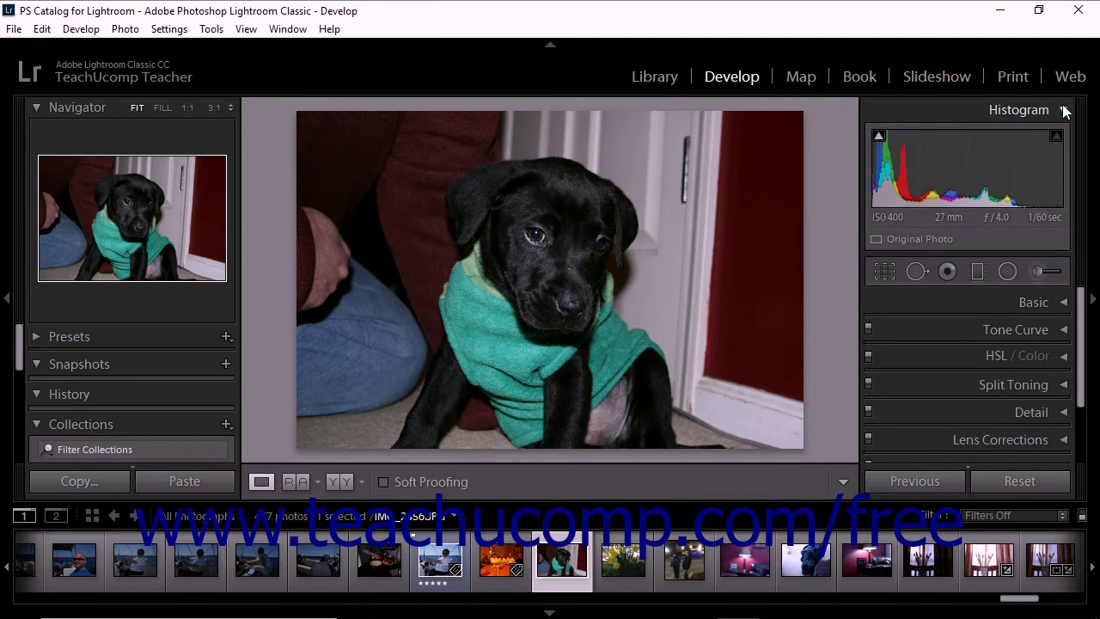
Collapse the Histogram and examine the Basic and Tone Curve adjustment settings, closing each one after viewing
click(1064, 110)
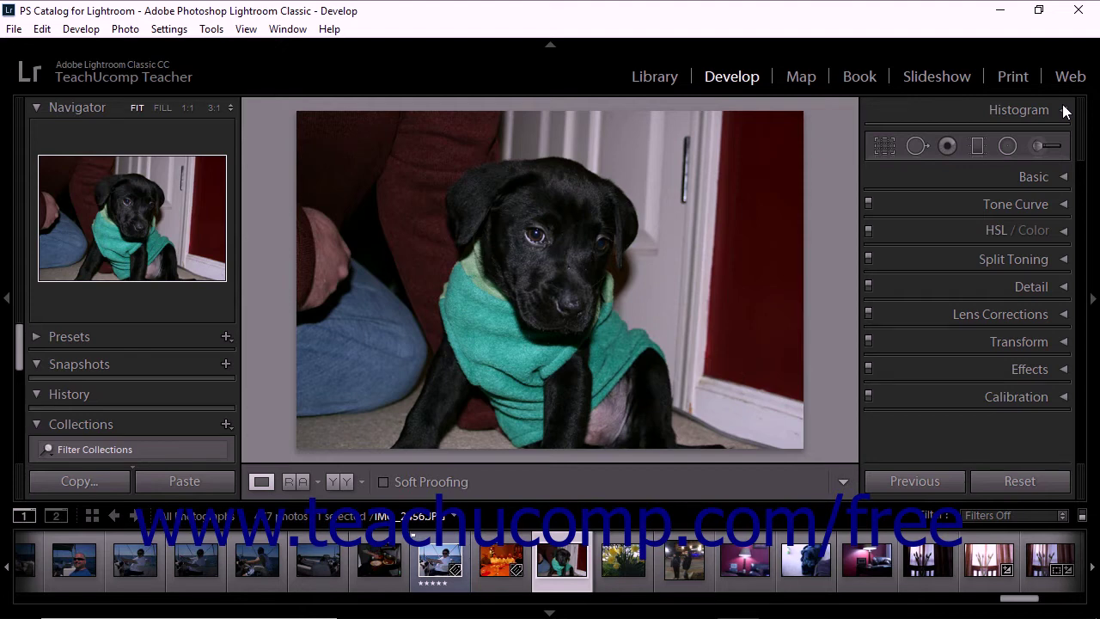
click(1064, 176)
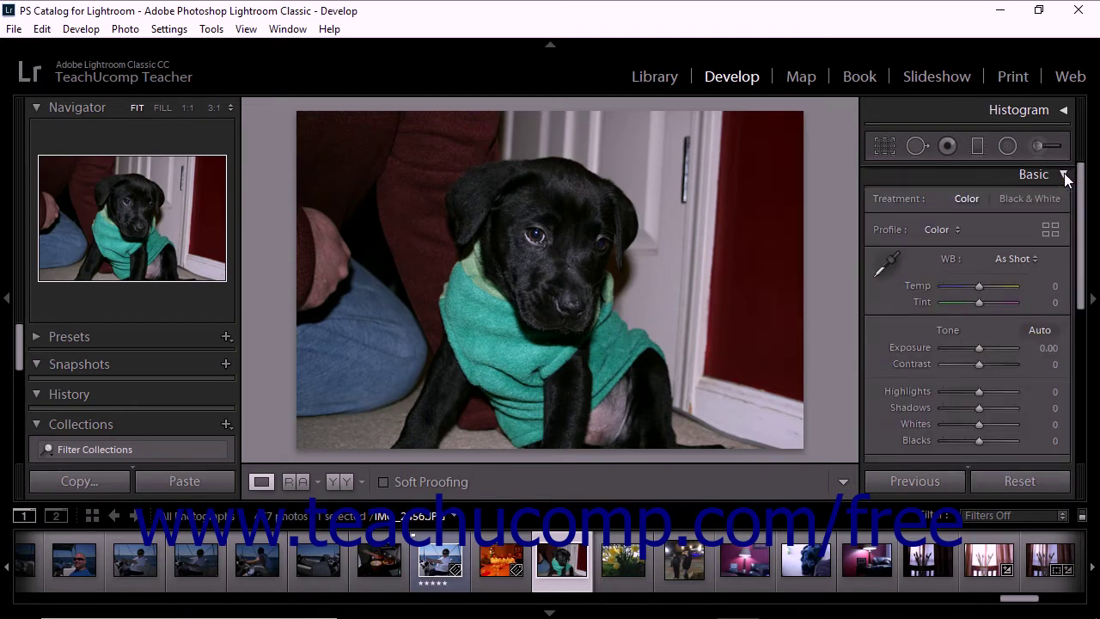
click(1065, 175)
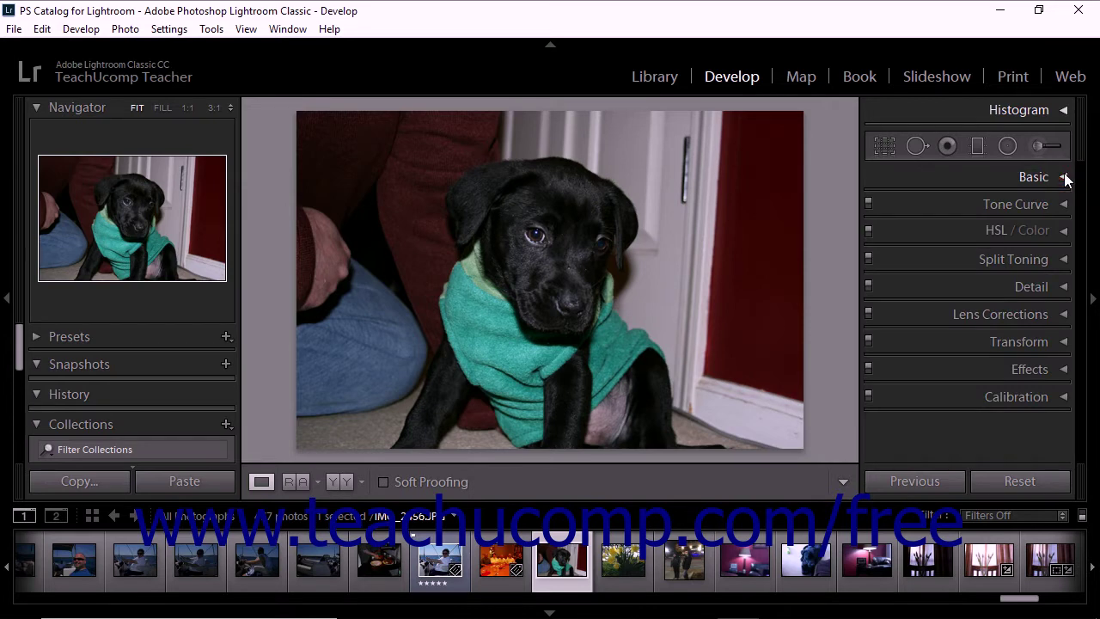
click(1065, 204)
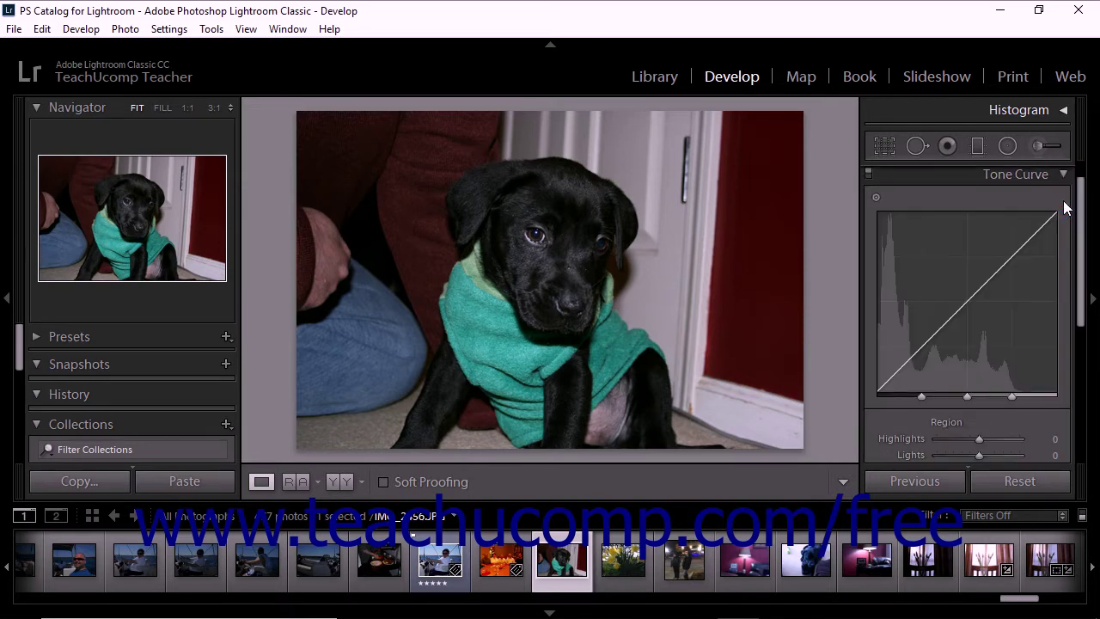
click(1064, 175)
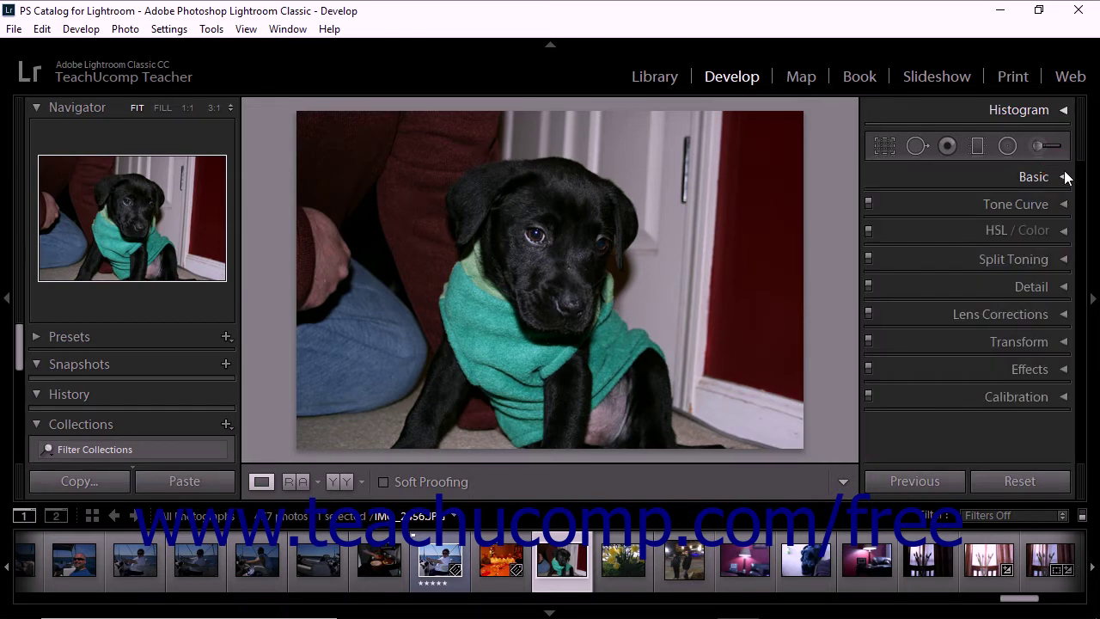
Examine the HSL / Color, Split Toning and Detail adjustment settings one at a time, collapsing each after viewing
click(1064, 231)
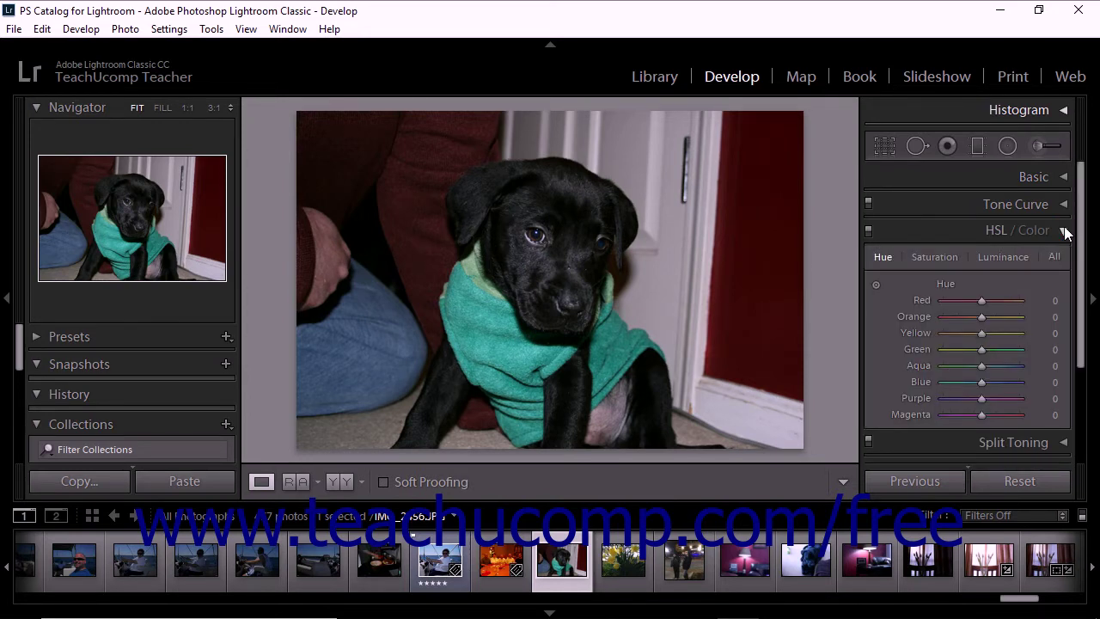
click(1064, 231)
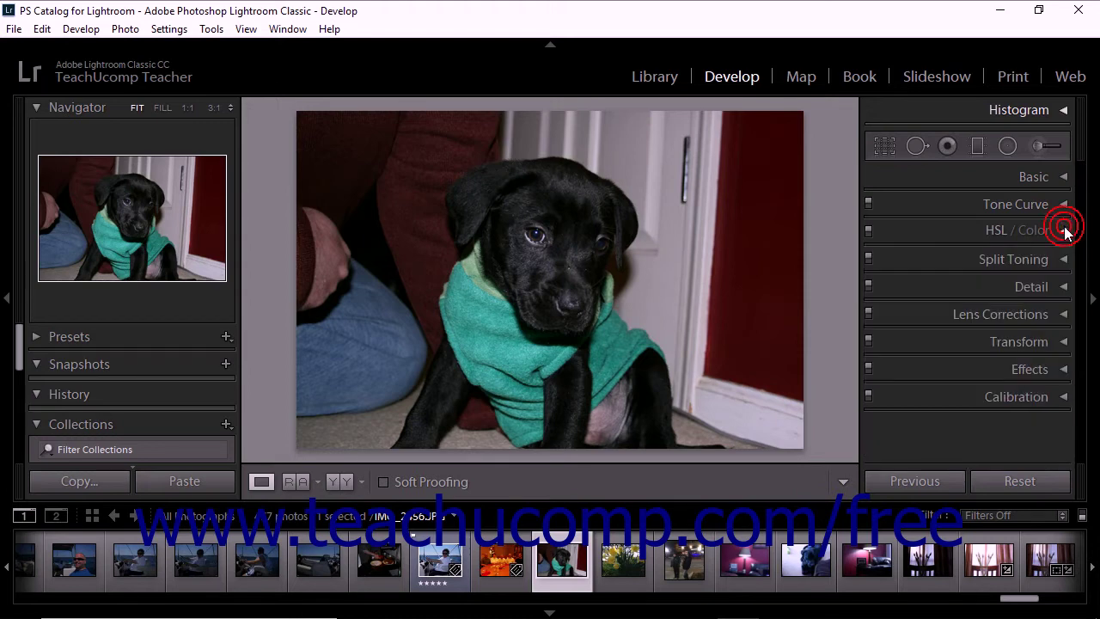
click(1064, 260)
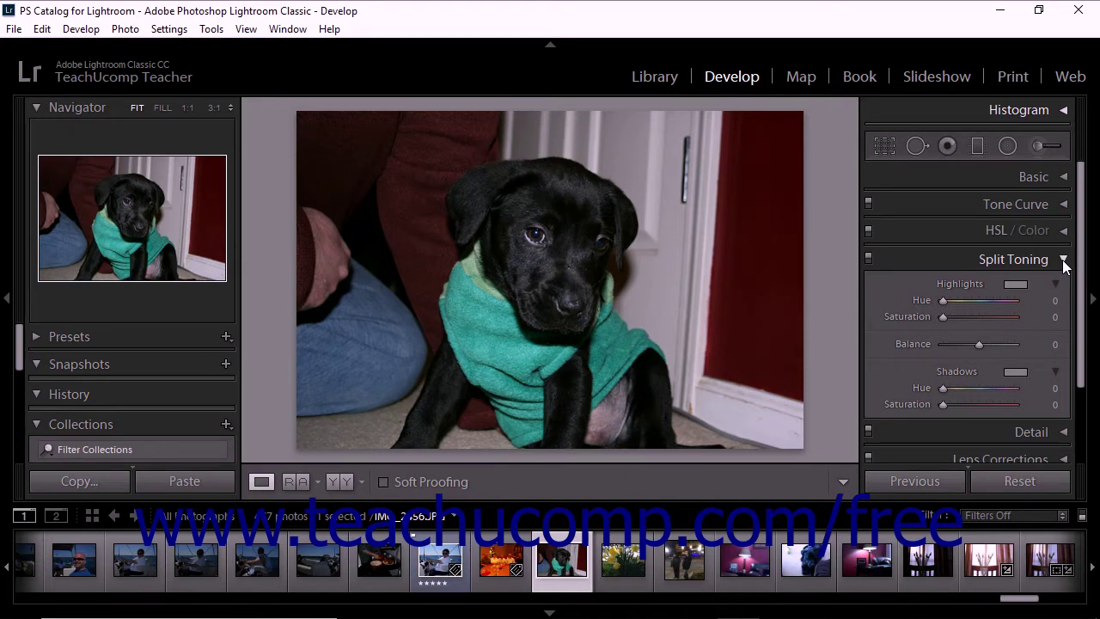
click(1064, 259)
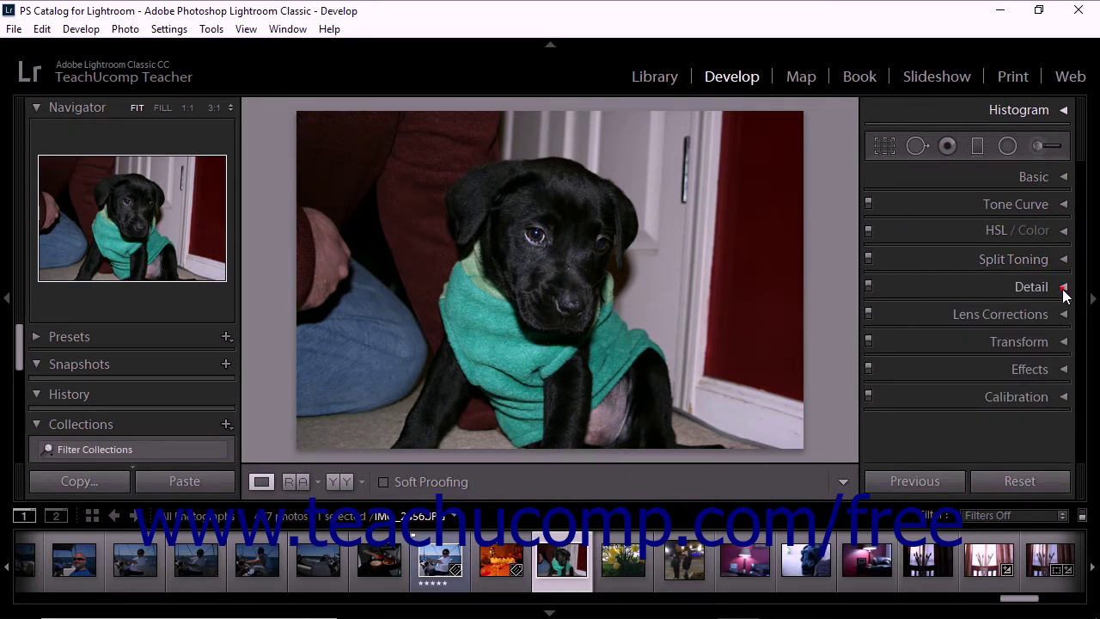
click(1064, 289)
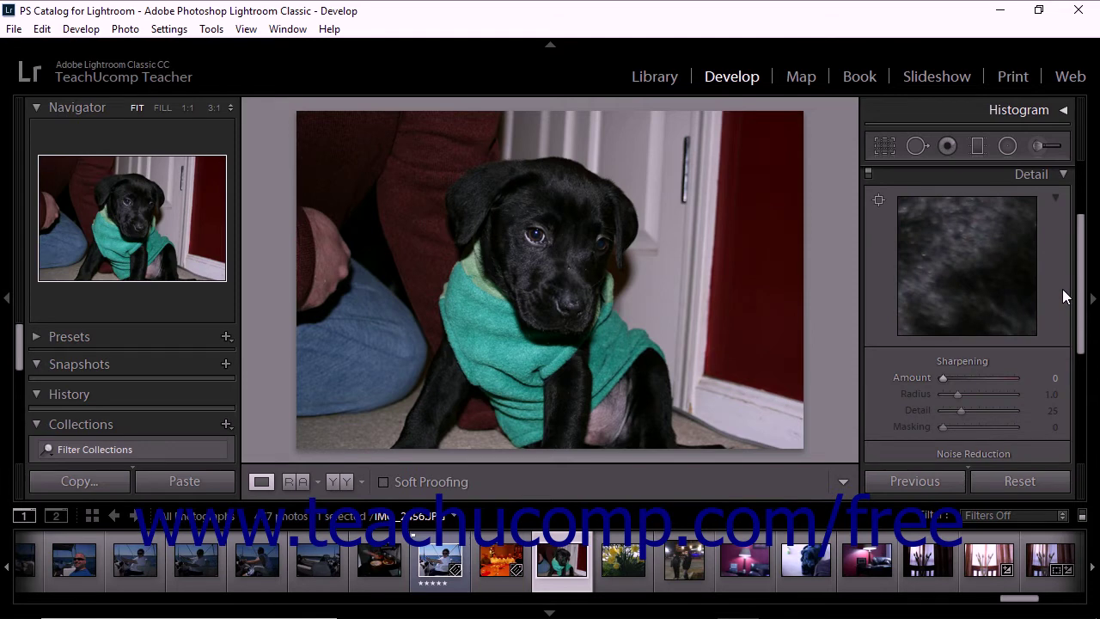
click(1063, 174)
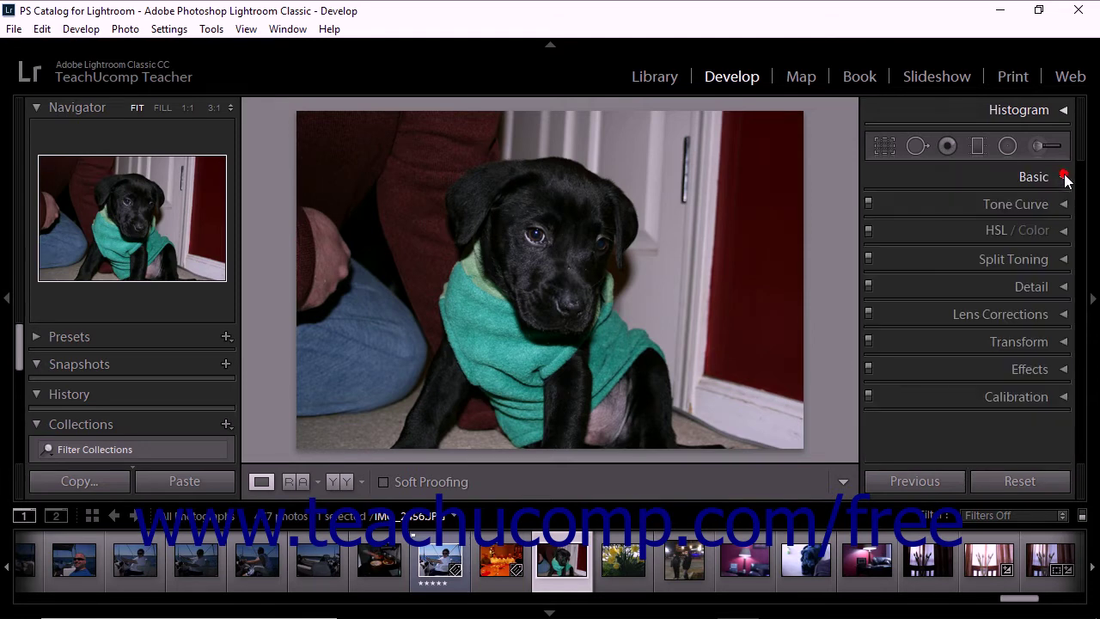
Examine the Lens Corrections and Transform settings, collapsing each section after viewing
click(1064, 314)
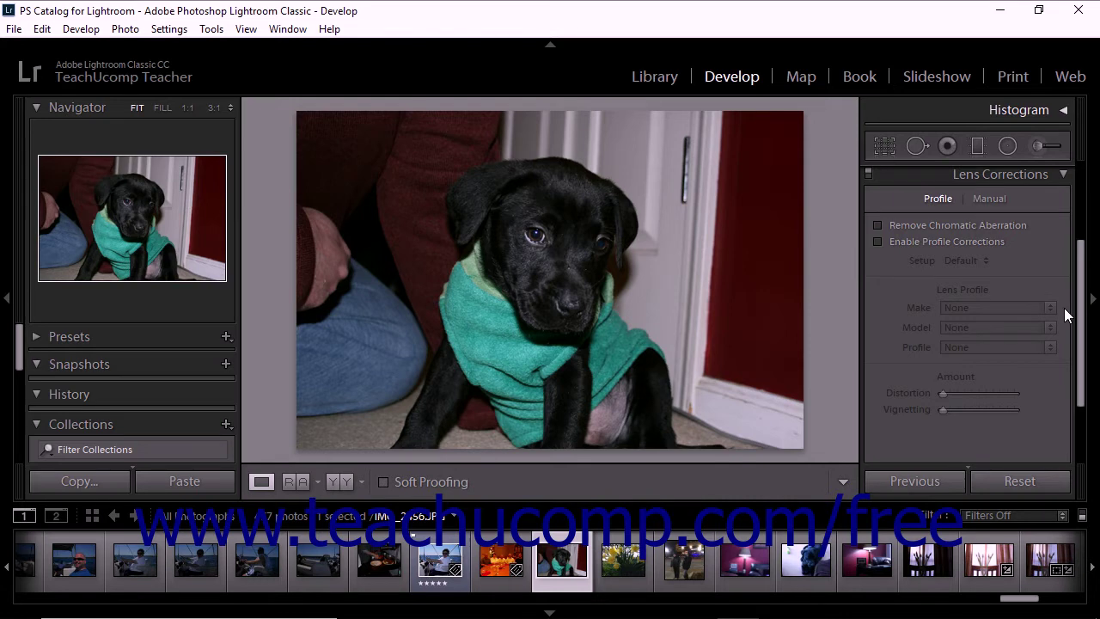
click(1064, 175)
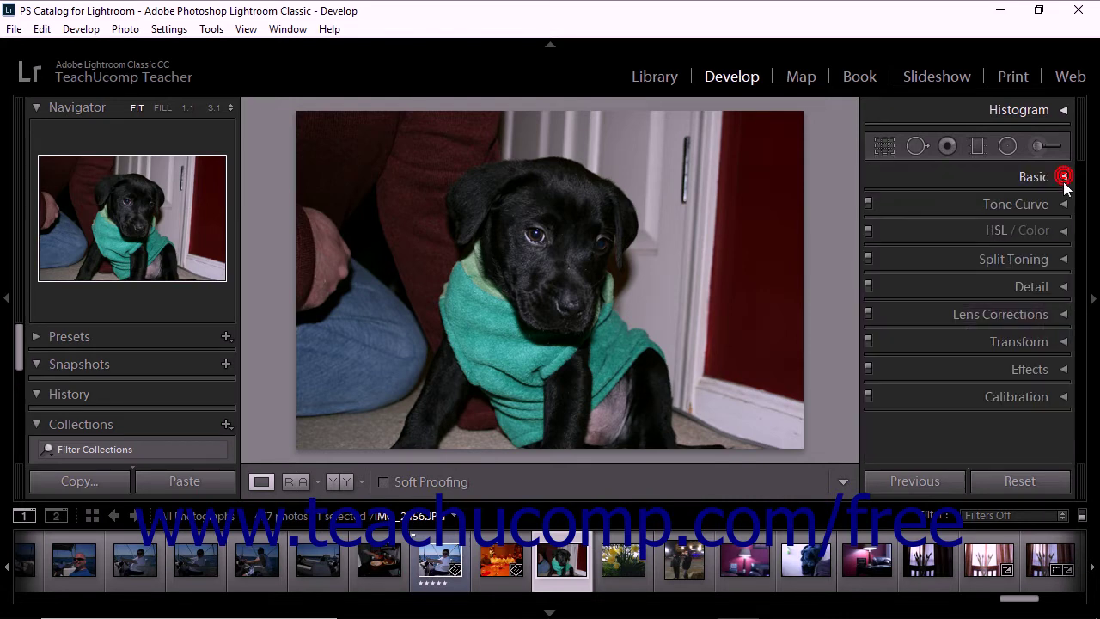
click(1069, 344)
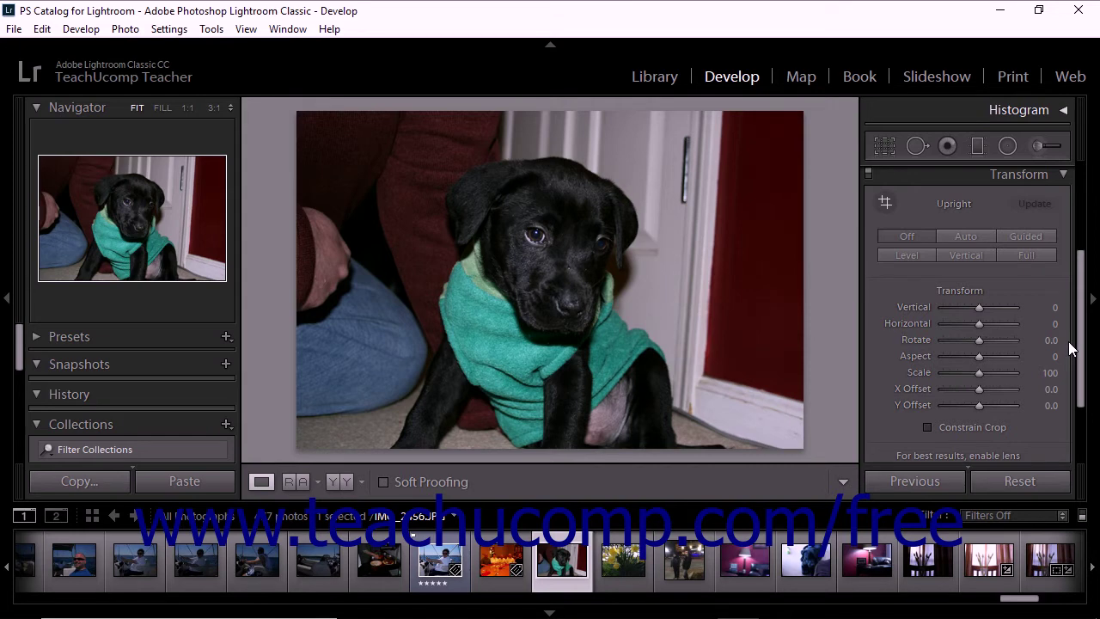
click(1064, 174)
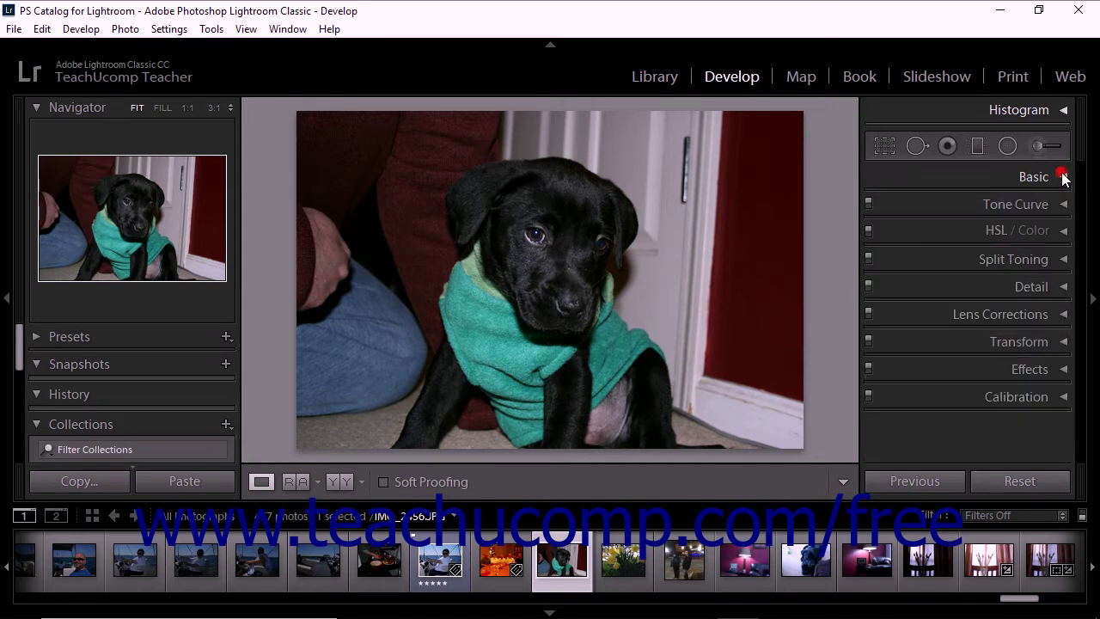
Examine the Effects and Calibration settings, collapsing each section after viewing
click(1065, 370)
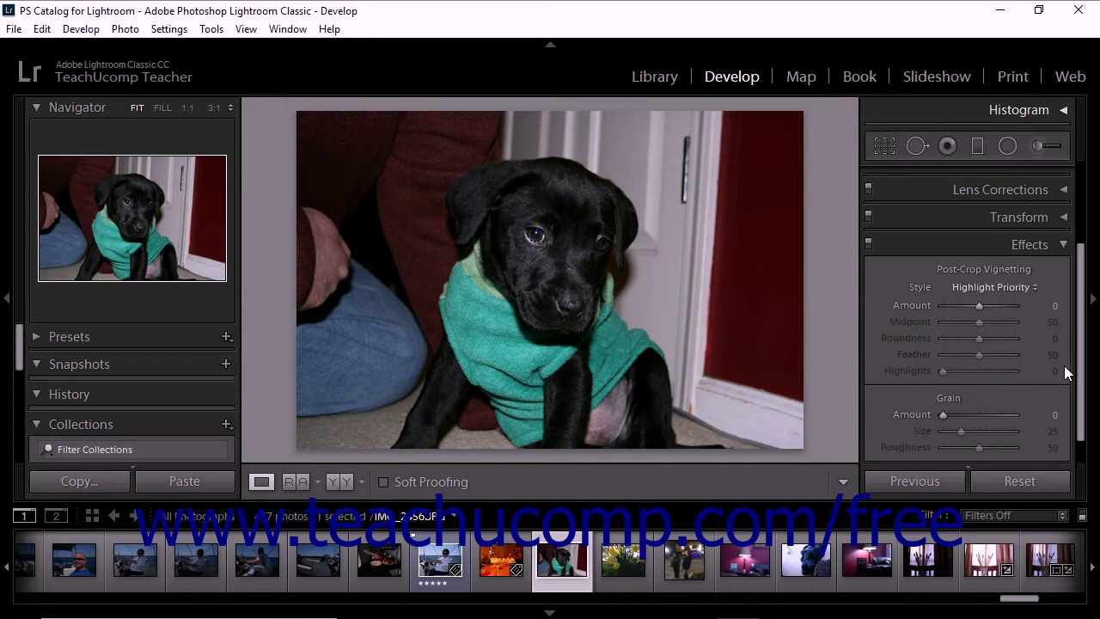
click(1065, 245)
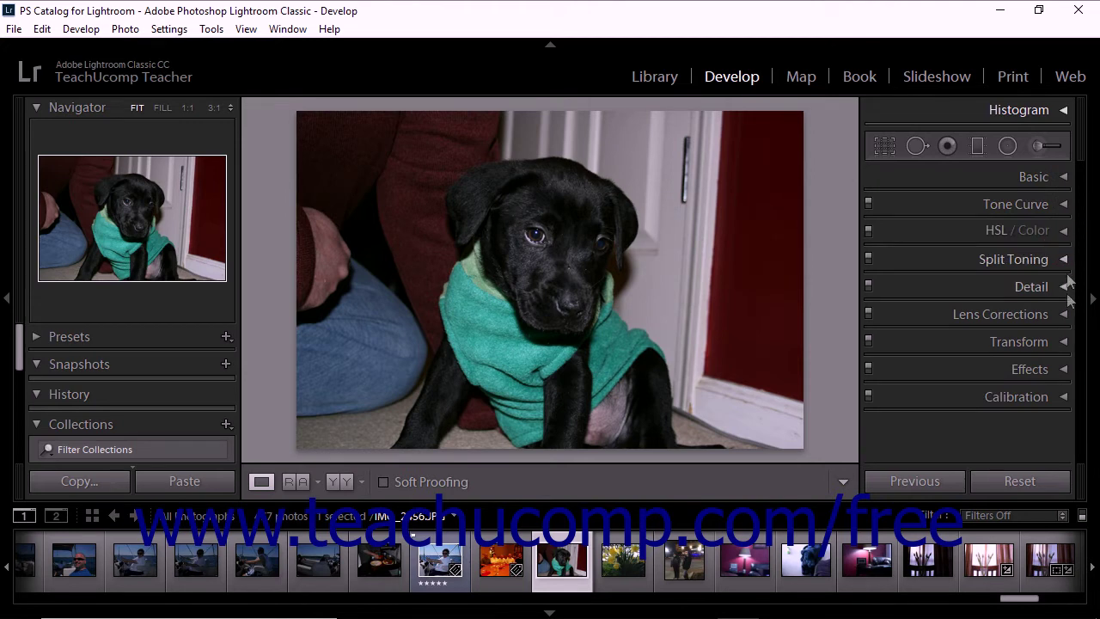
click(1062, 396)
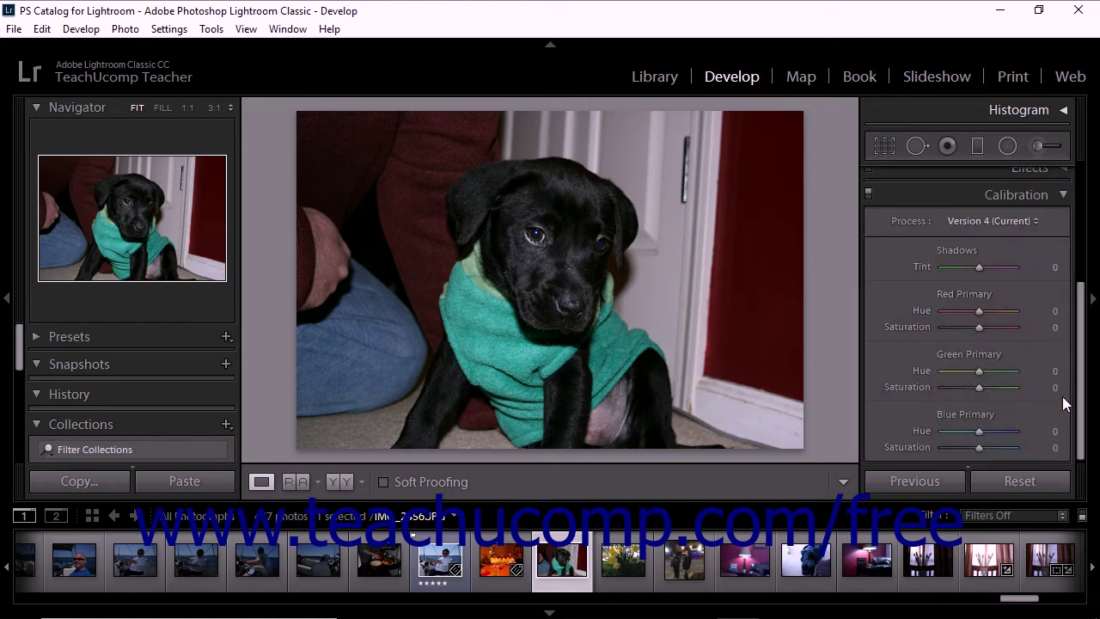
click(1062, 197)
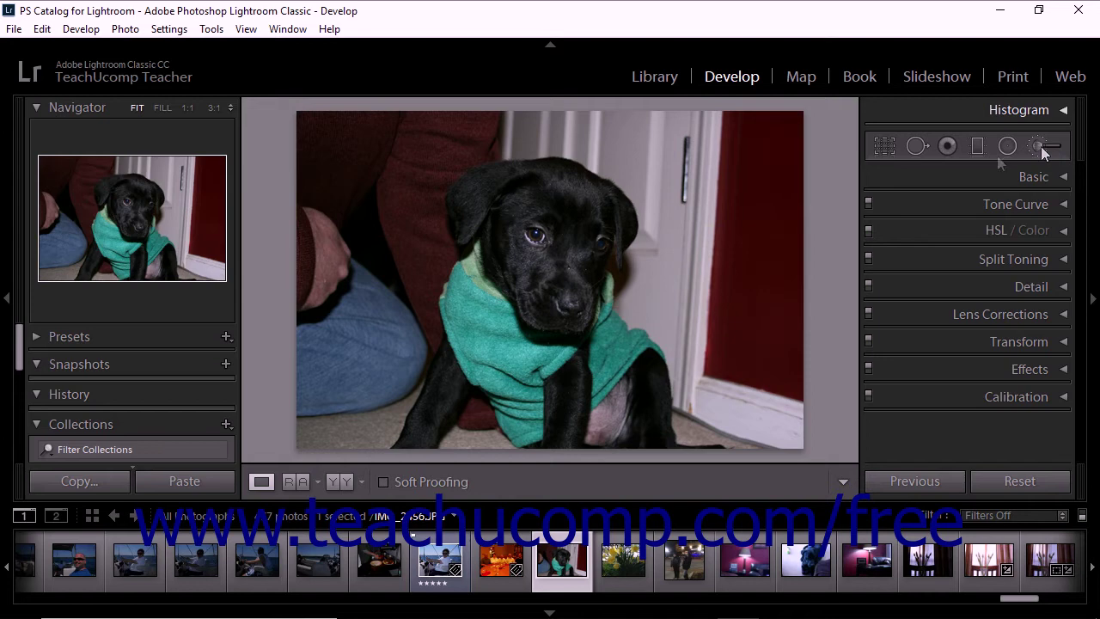
Review the Spot Removal tool's brush options, close them, and look up the command for hiding the toolbar
click(918, 152)
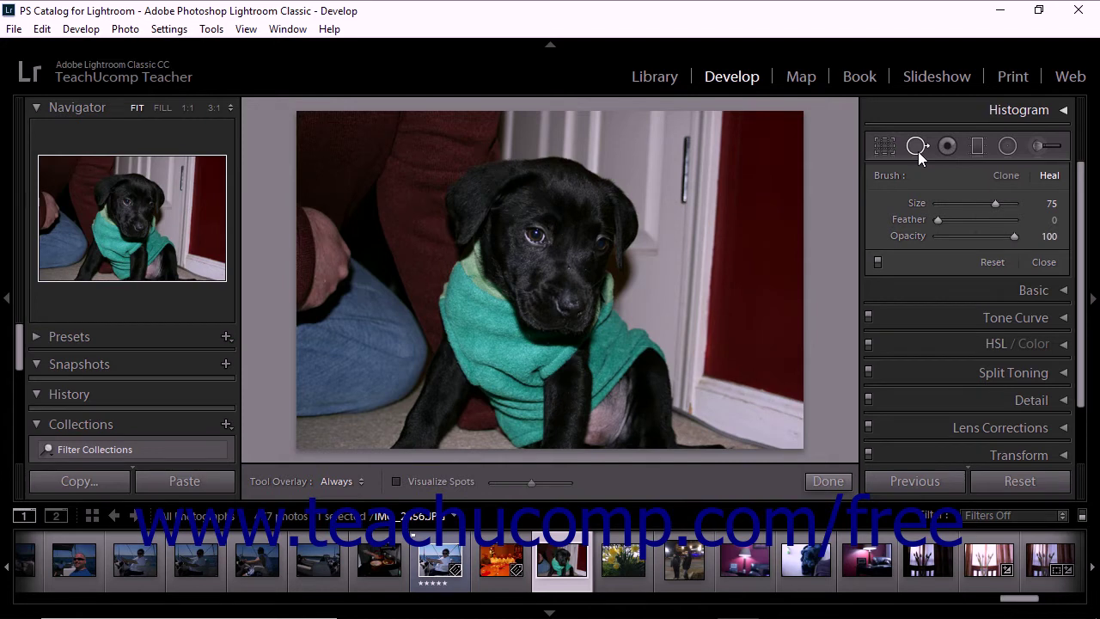
click(918, 151)
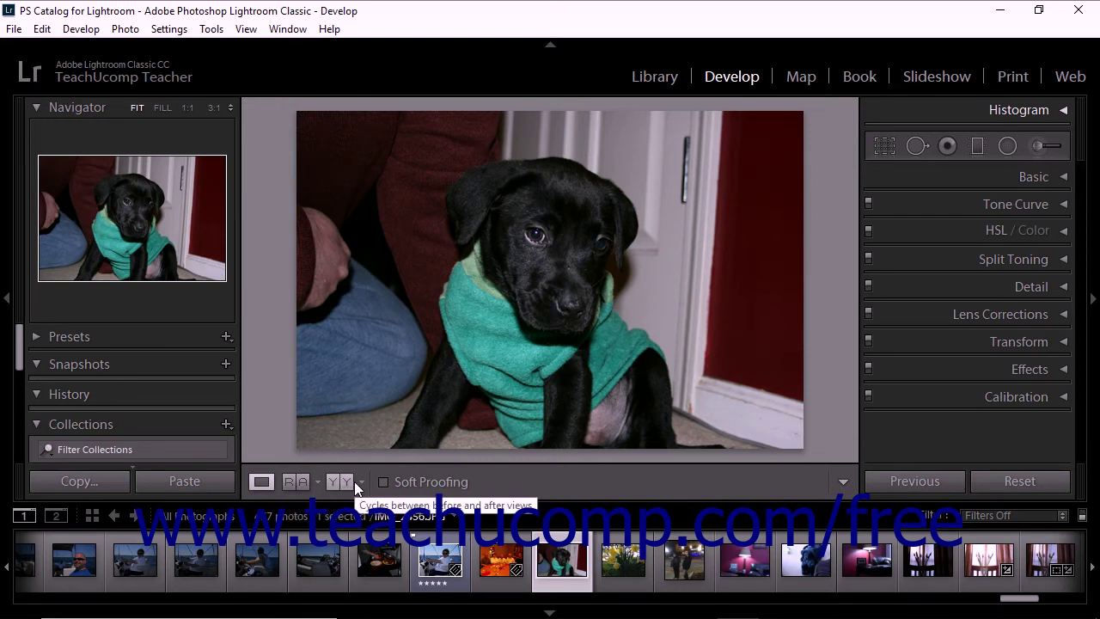
click(246, 29)
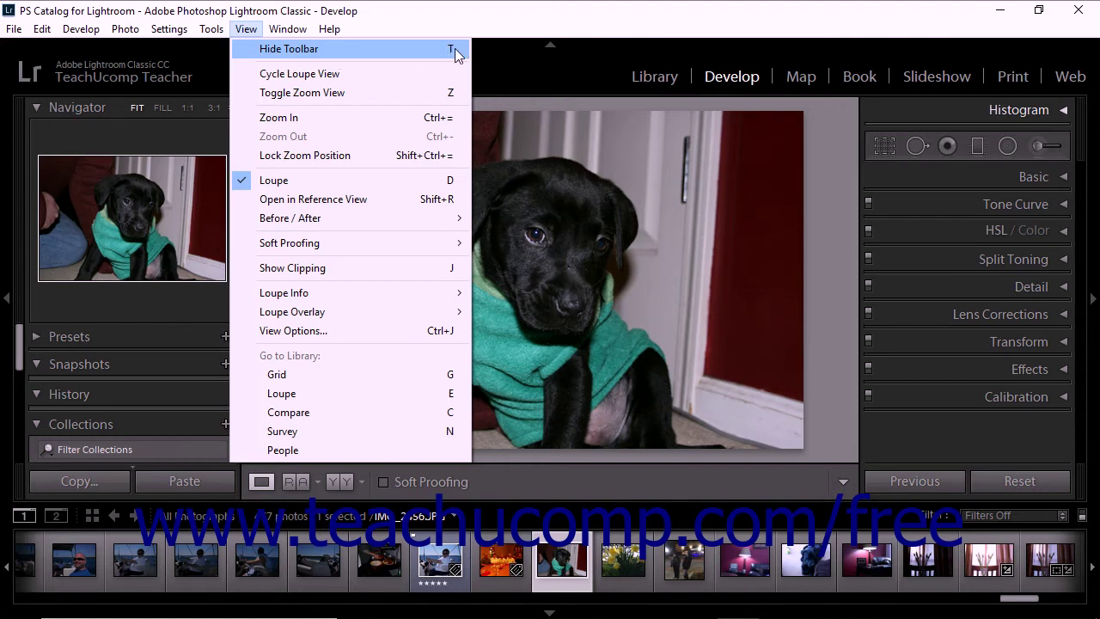
click(493, 24)
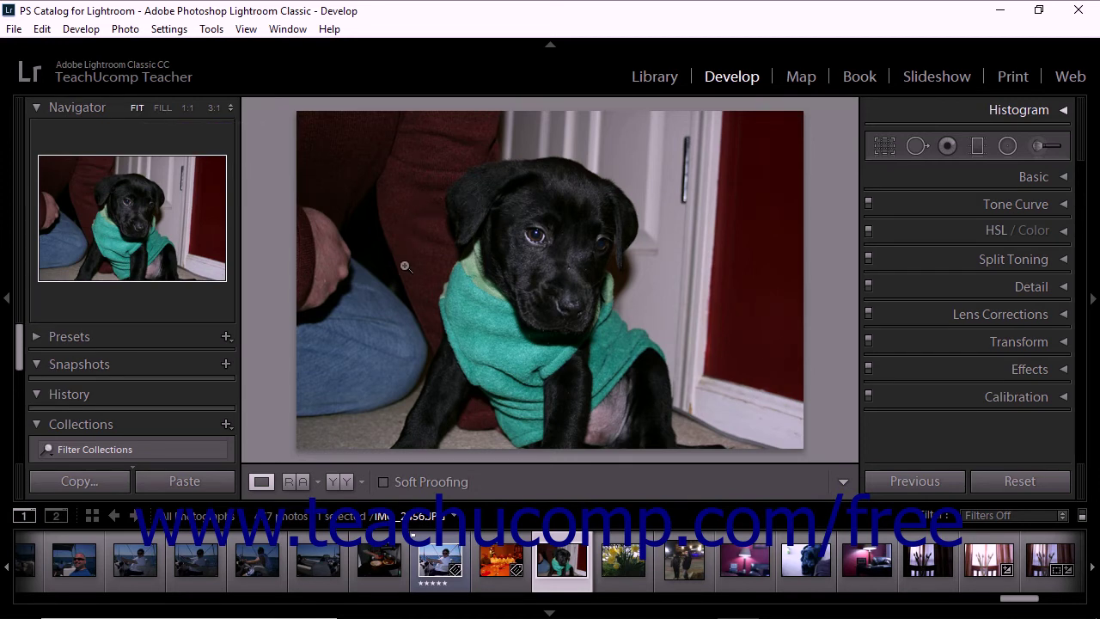
View the puppy photo at 1:1, return it to Fit, and inspect the color values in the Histogram before collapsing it
click(188, 109)
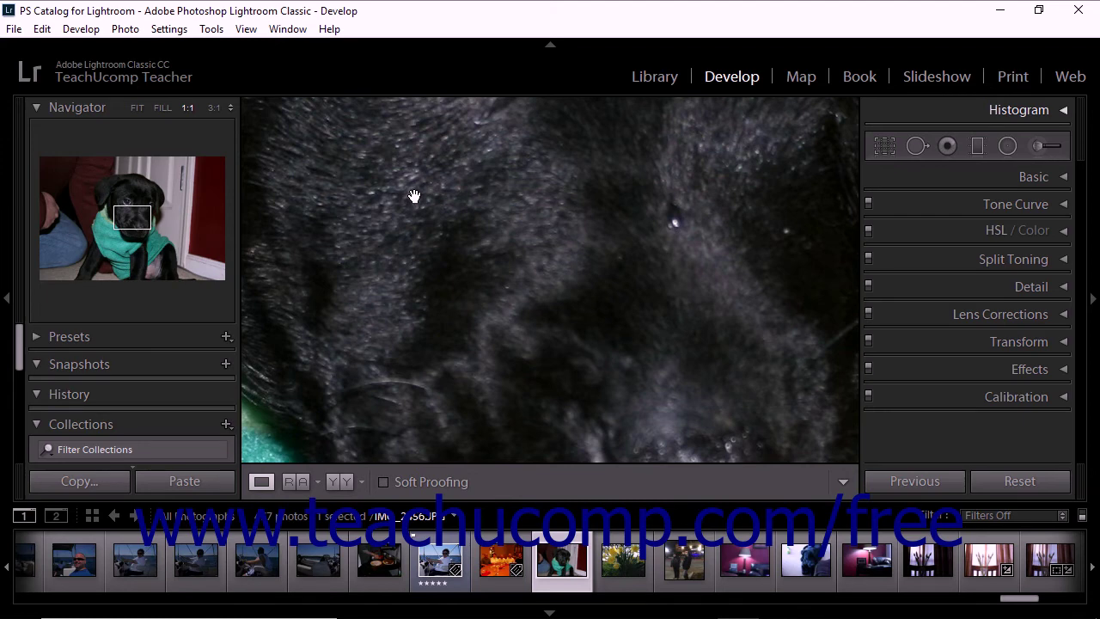
click(138, 108)
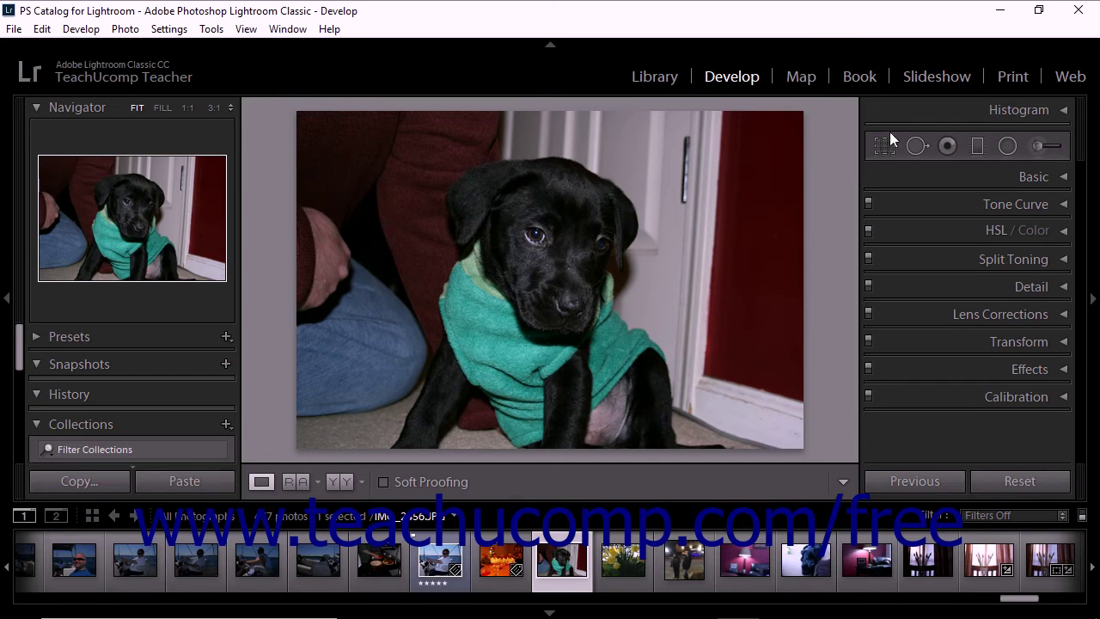
click(1065, 111)
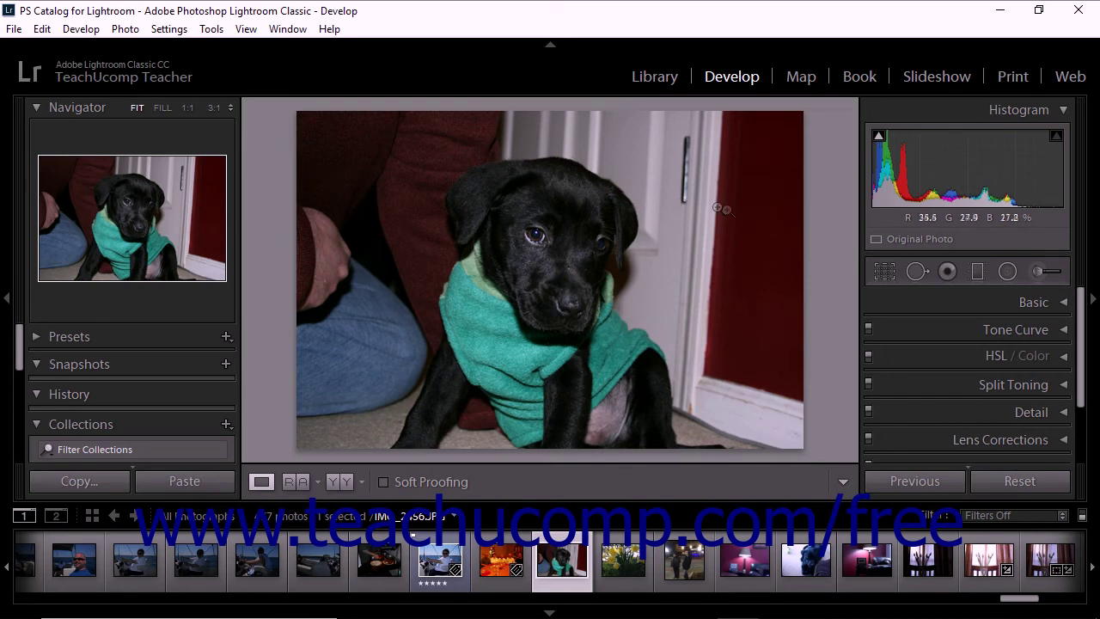
click(1063, 111)
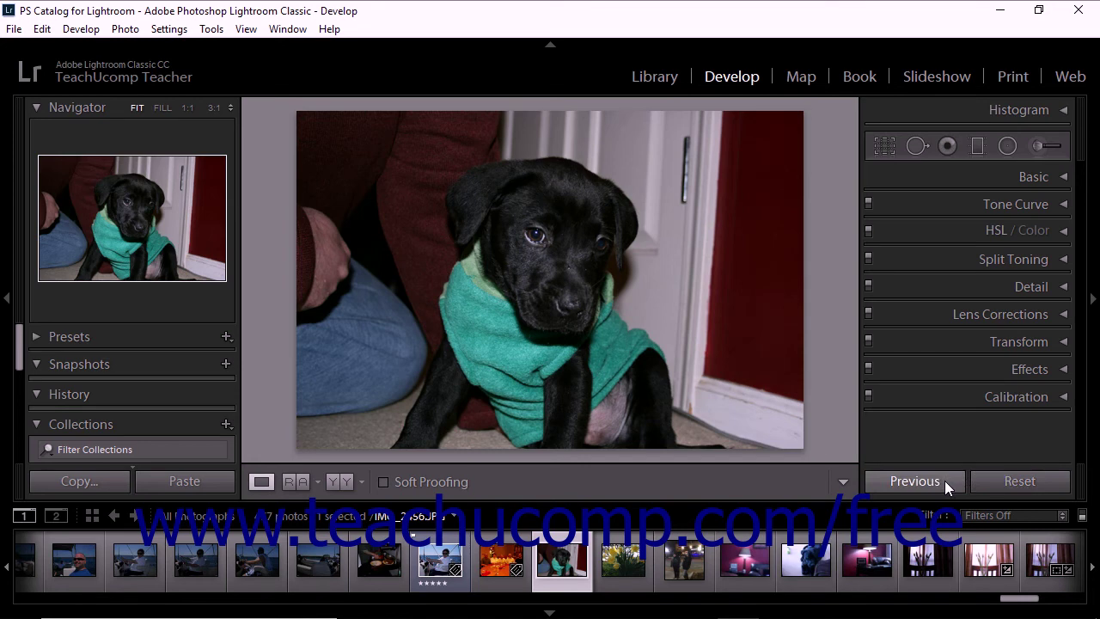
Add the neighbouring yellow flowers photo to the puppy photo's selection and enable Auto Sync for both photos
ctrl+click(636, 563)
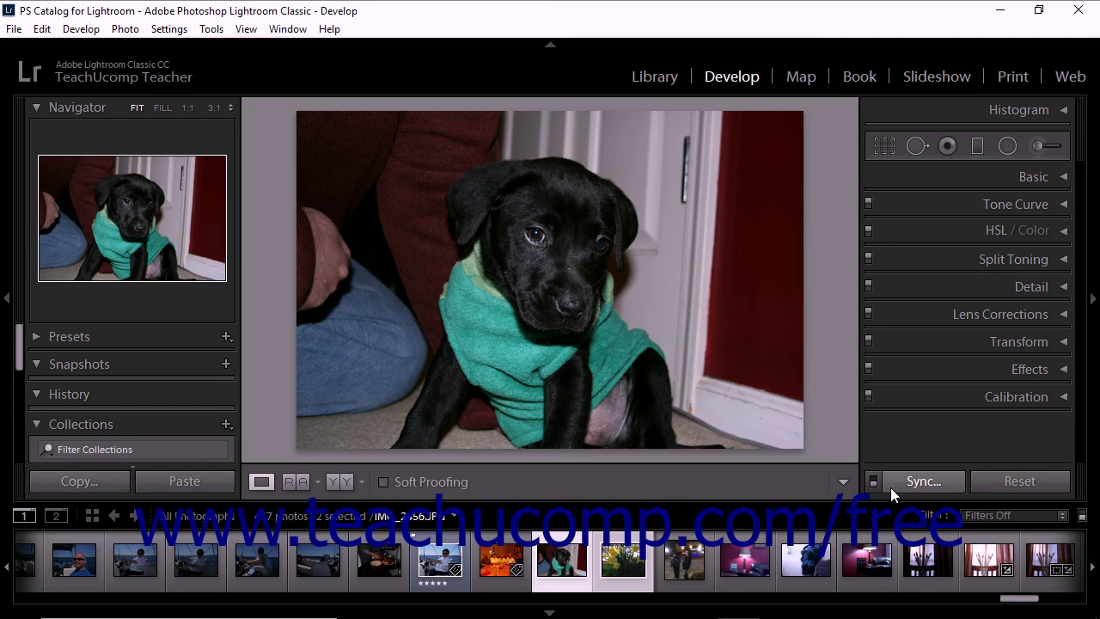
key(ctrl)
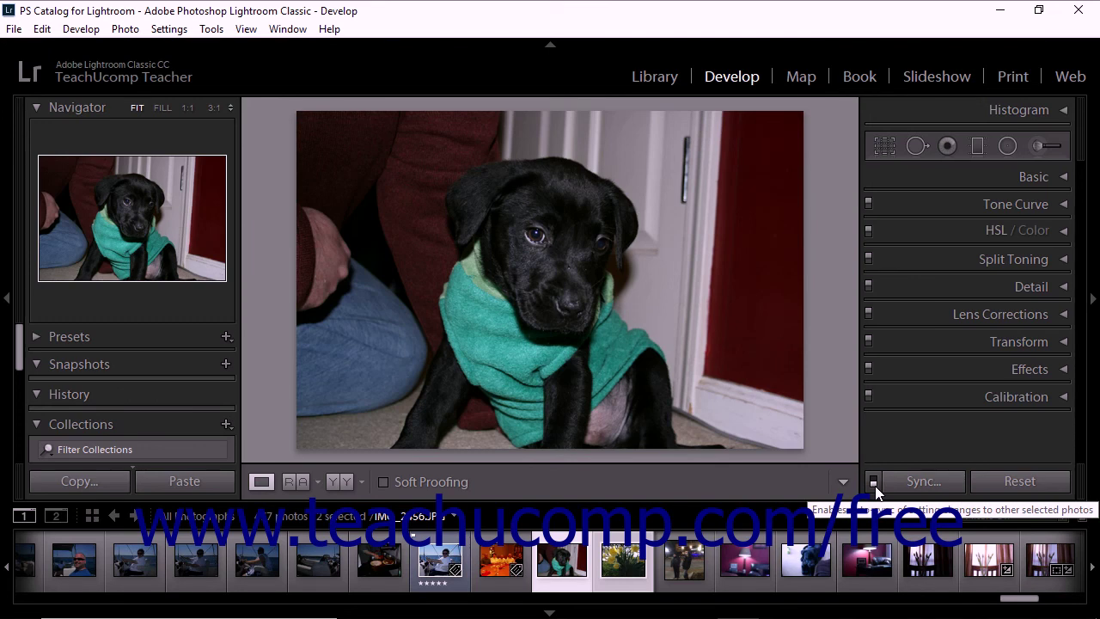
click(873, 483)
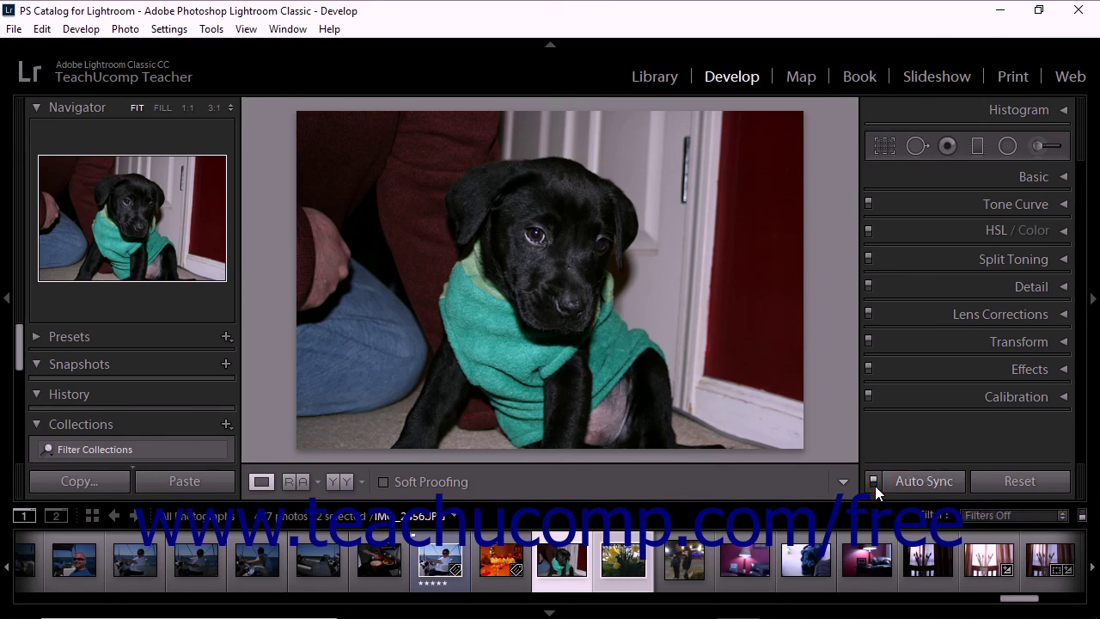